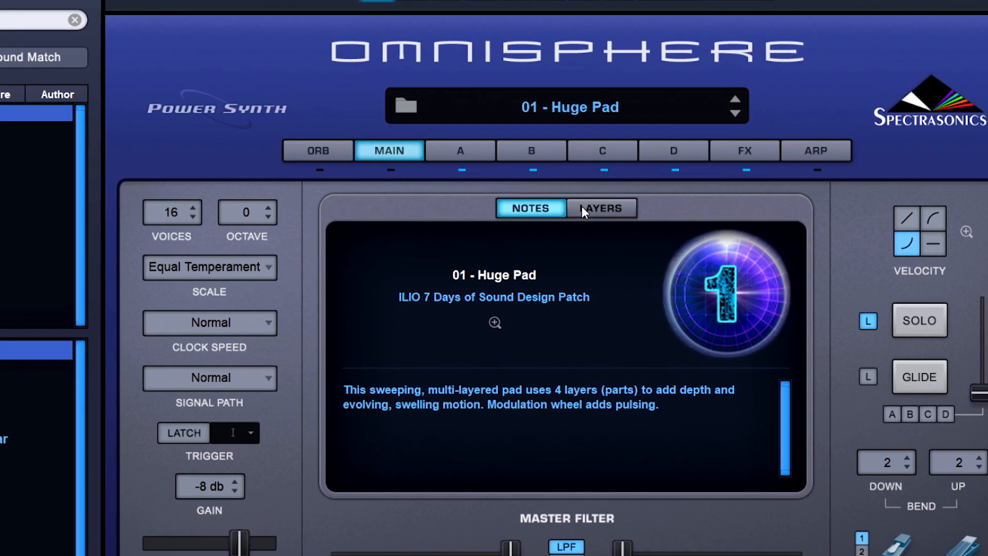
Show the Huge Pad patch's layers and switch off layers B, C and D.
click(617, 221)
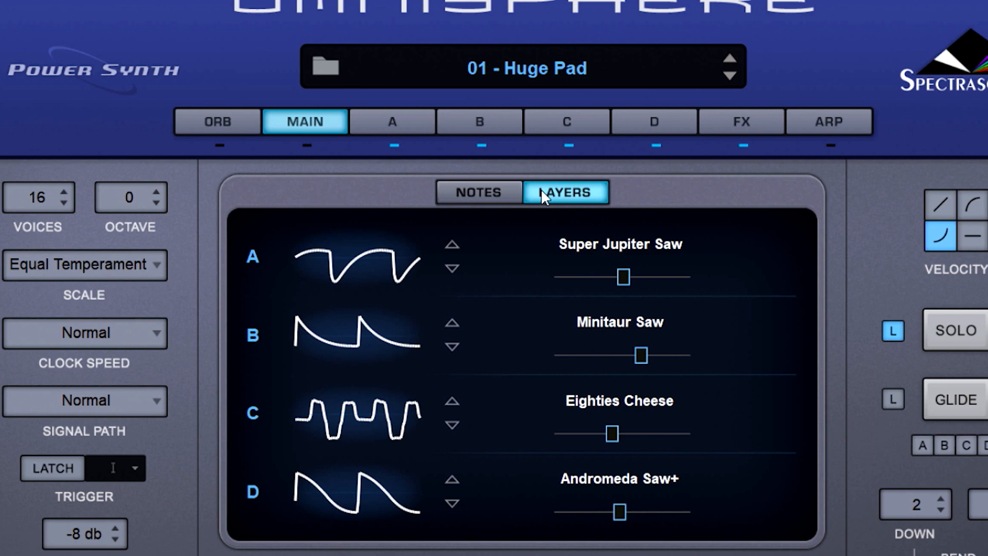
click(252, 335)
click(254, 412)
click(252, 490)
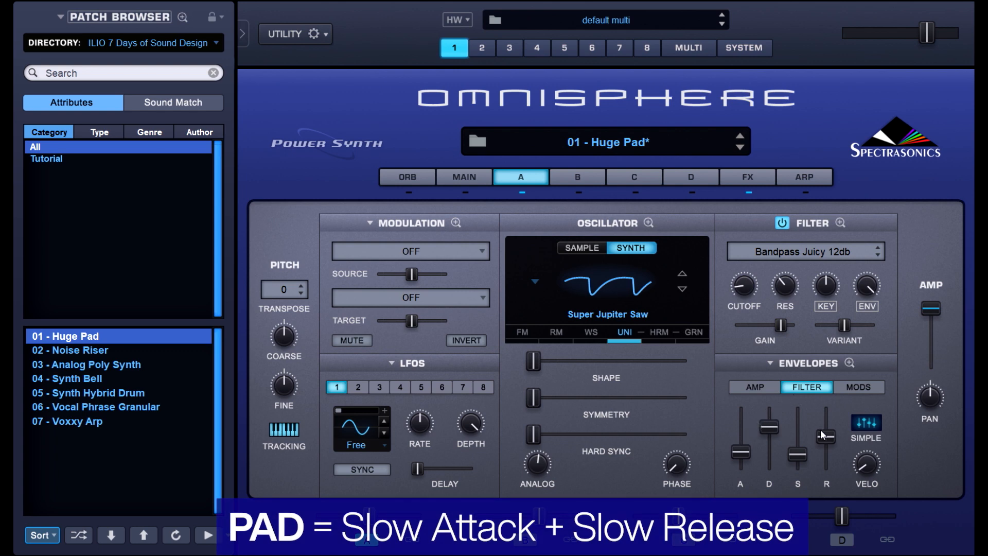
View layer A's filter envelope enlarged, close that view, and bring the envelope's attack and release down to minimum.
click(849, 364)
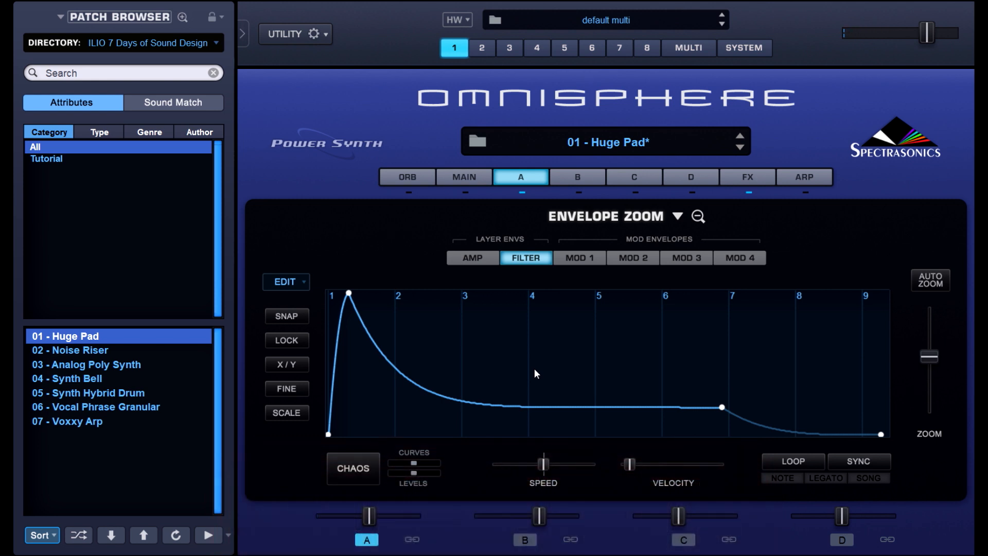
click(697, 216)
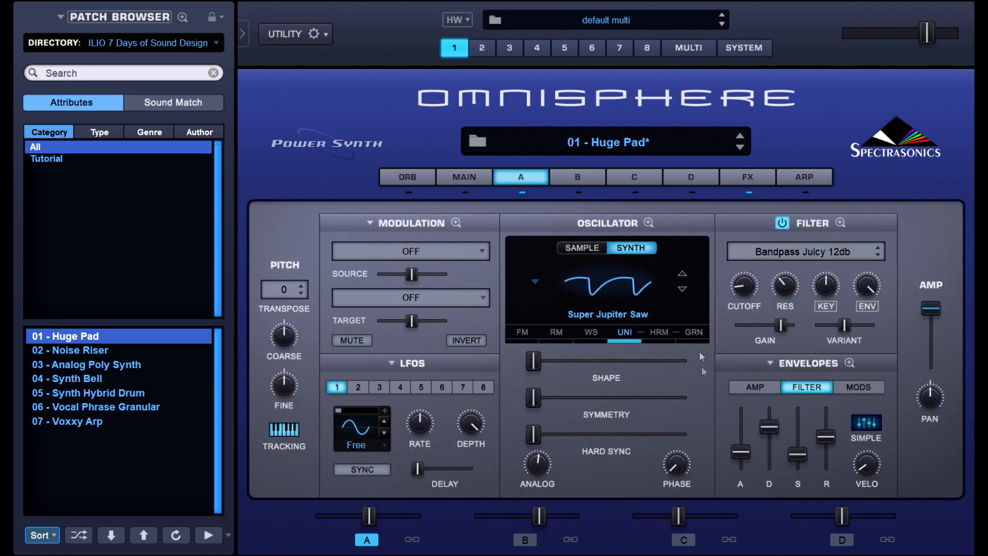
drag(740, 456, 734, 421)
drag(822, 436, 816, 476)
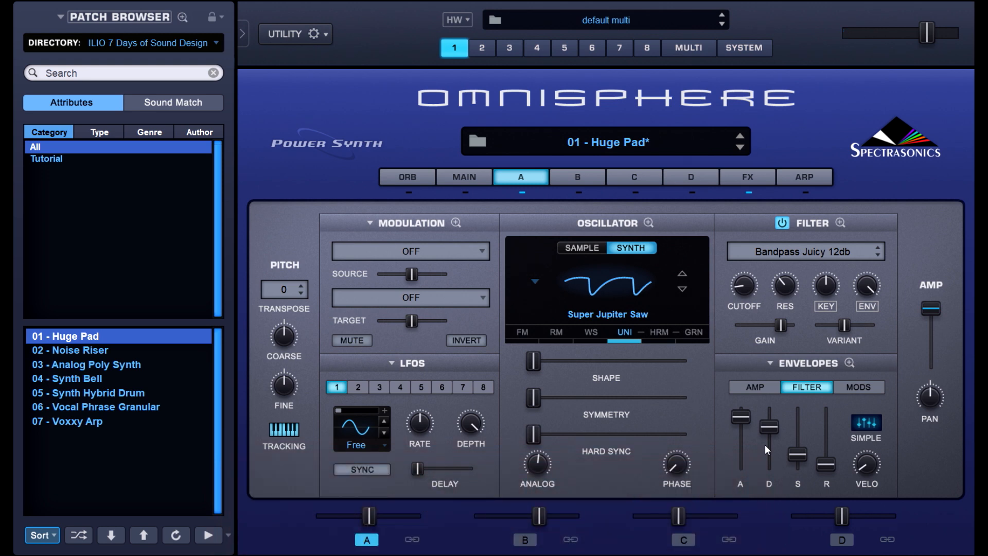
drag(752, 424, 743, 502)
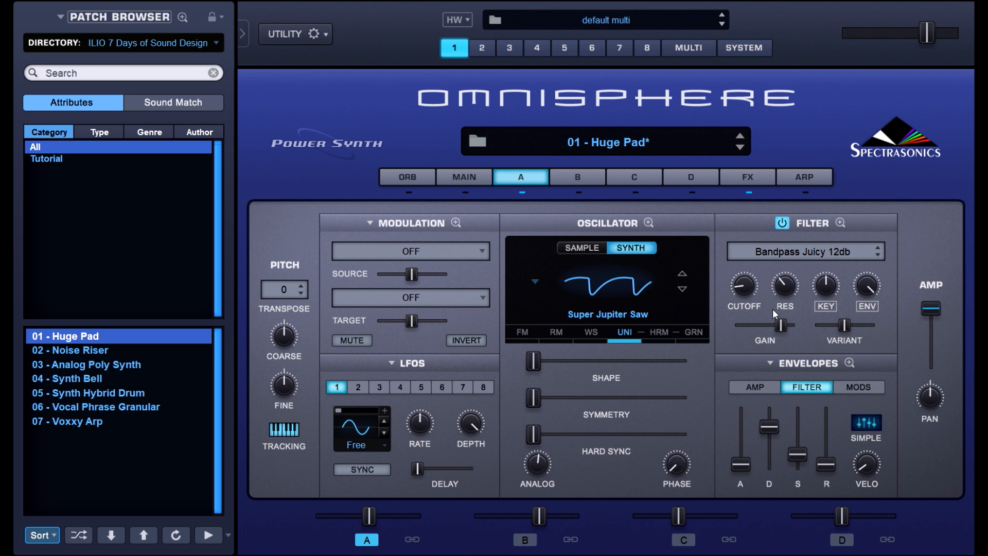
Look through the filter preset categories for layer A without choosing one.
click(752, 251)
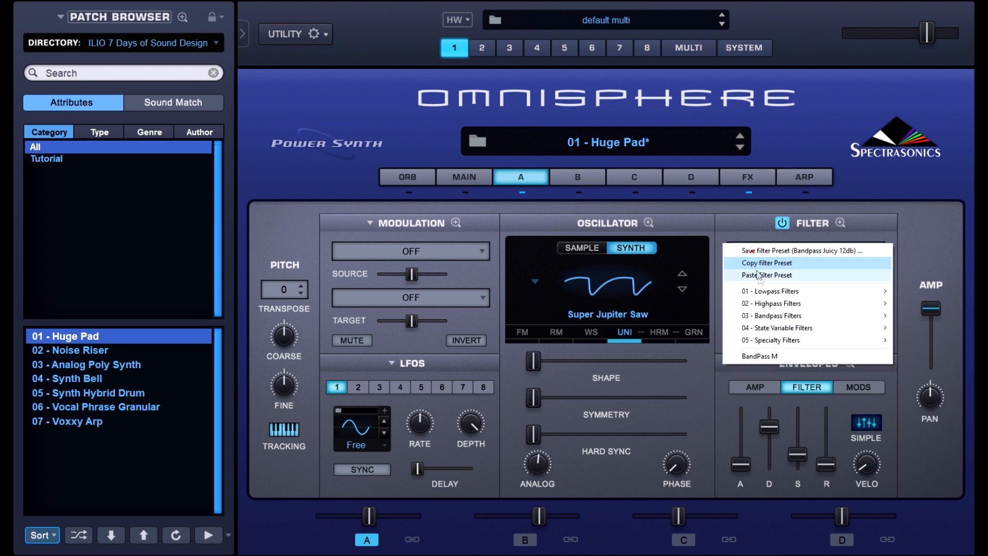
mouse_move(803, 316)
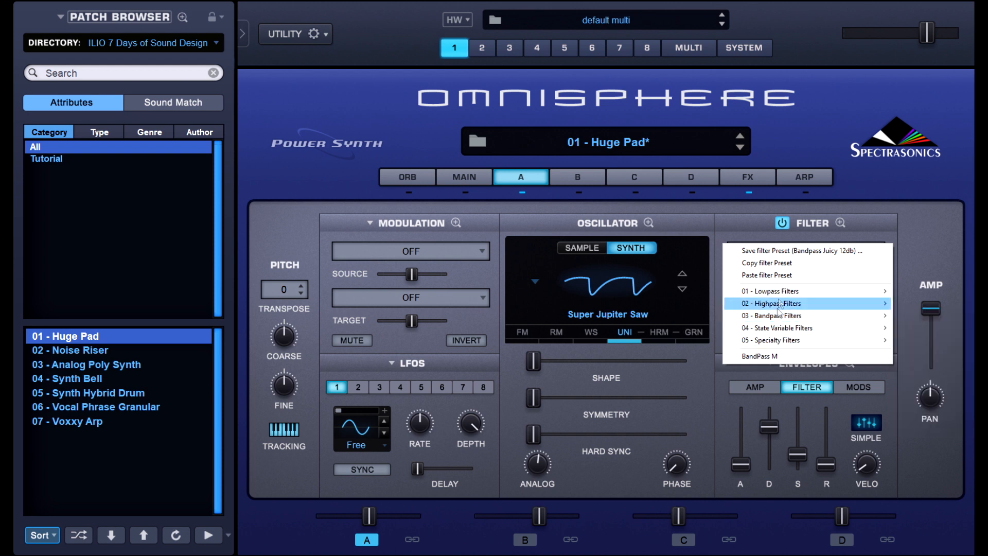
click(762, 222)
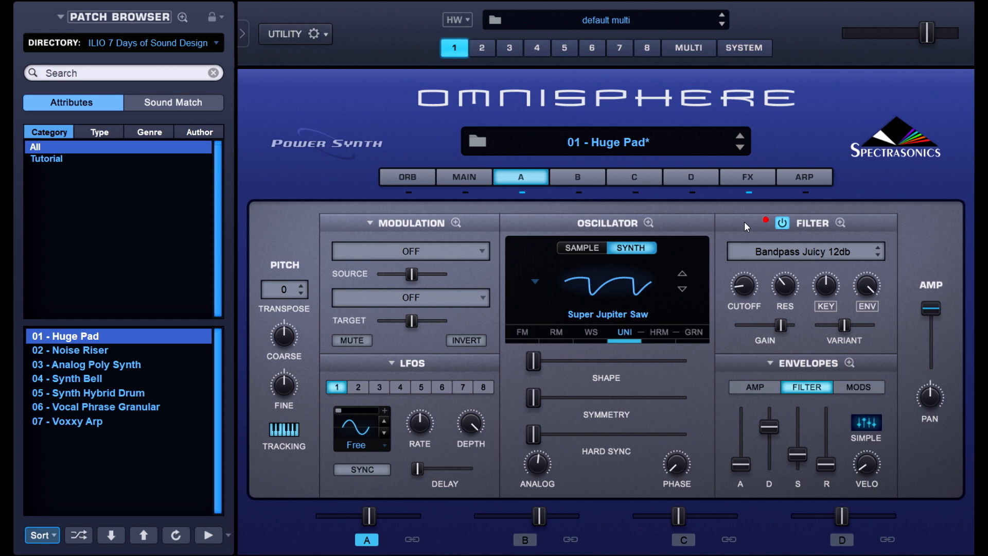
Review the filter types and filter envelopes of layers B, C and D, and return to layer A.
click(585, 177)
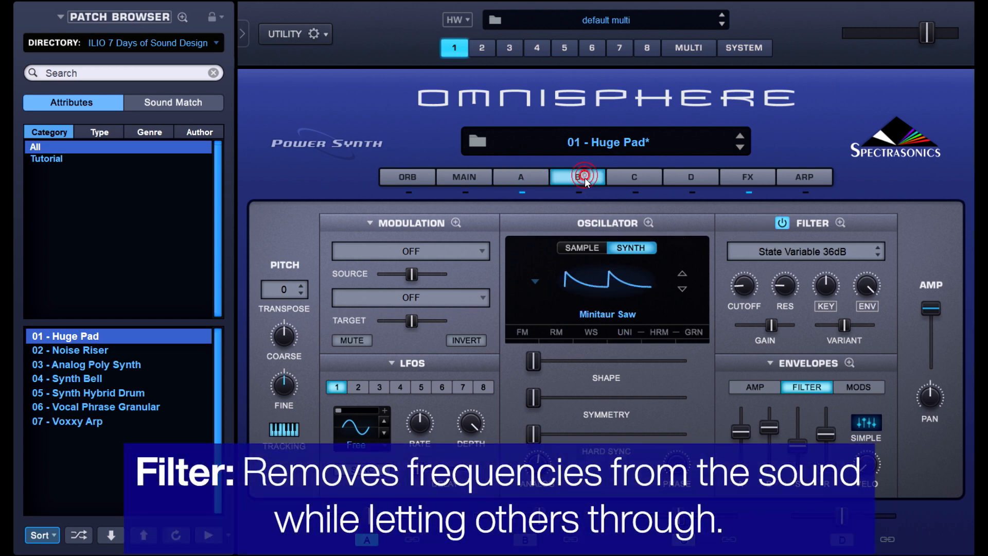
click(626, 180)
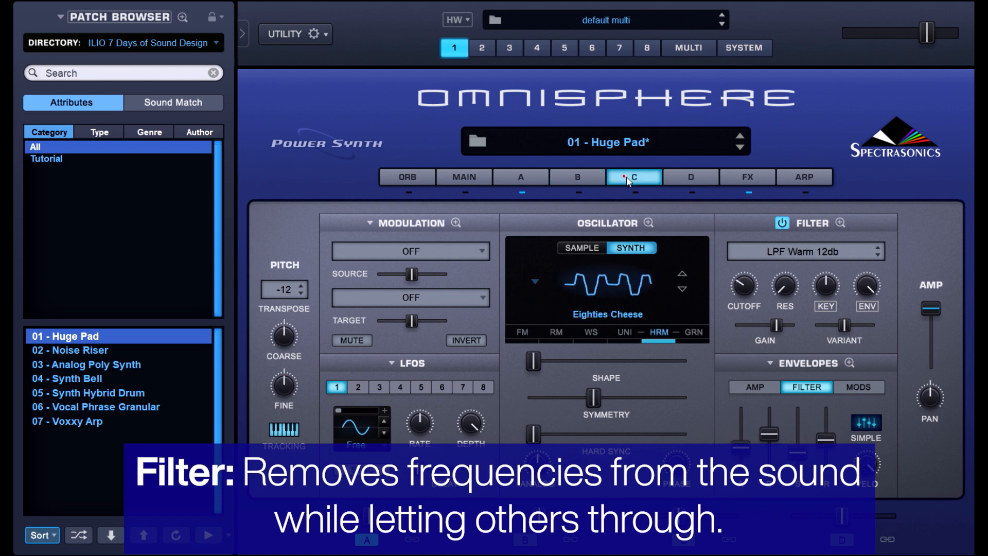
click(679, 176)
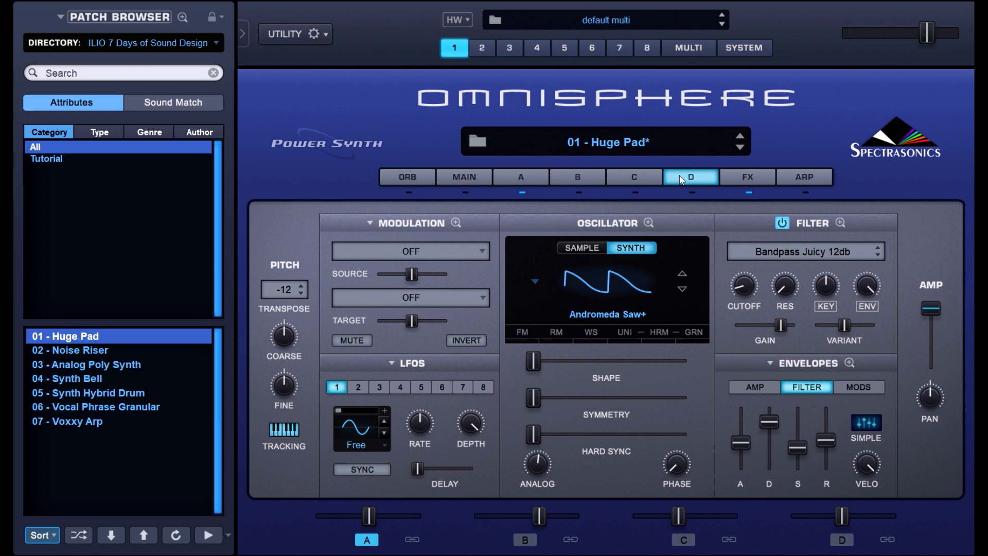
click(536, 177)
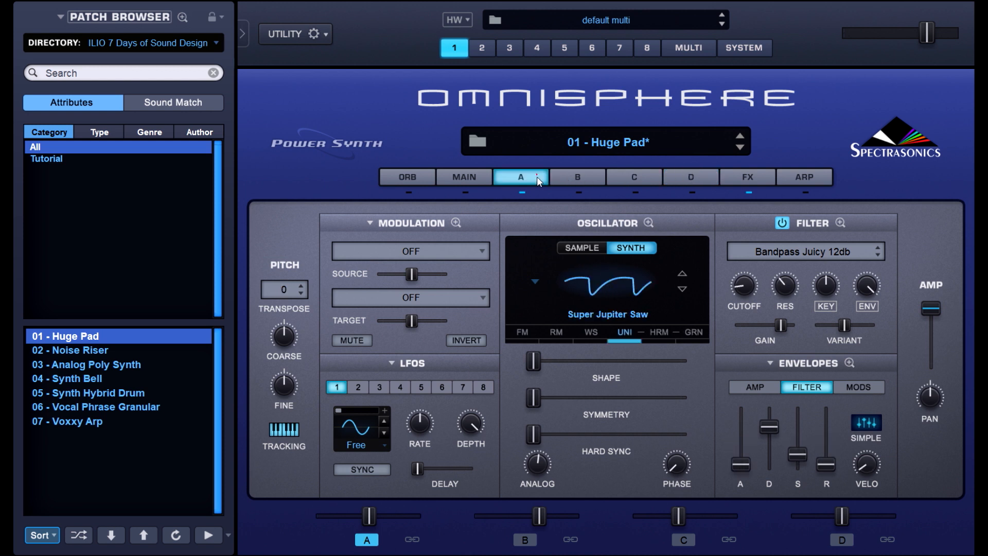
Turn off layer A's filter and try amp envelope attacks, ending with attack about halfway up and release at minimum.
click(733, 387)
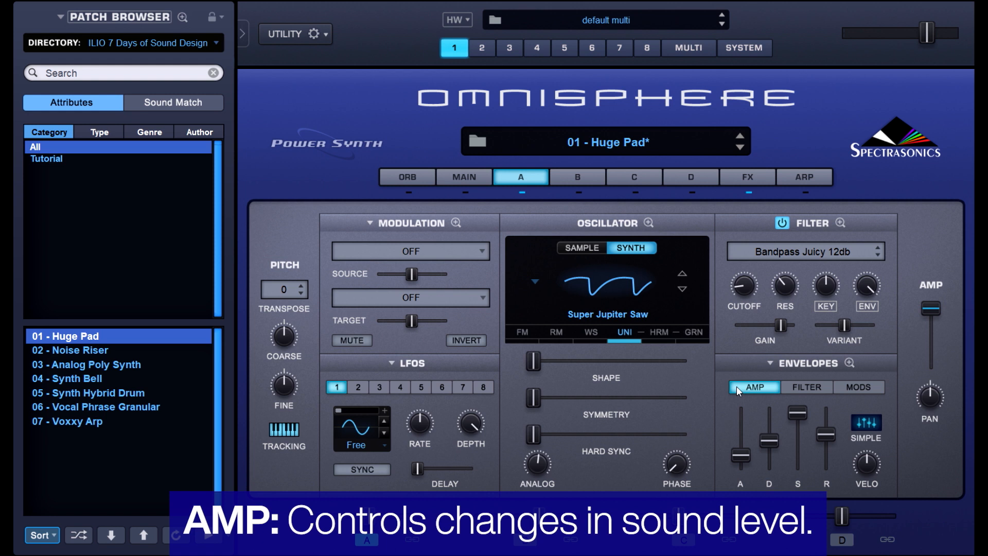
click(783, 224)
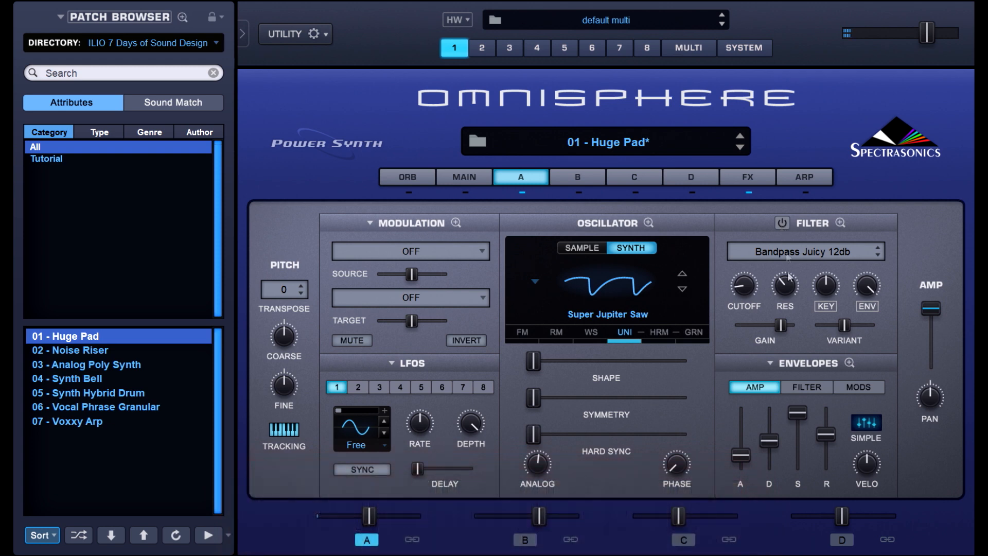
drag(741, 457, 739, 436)
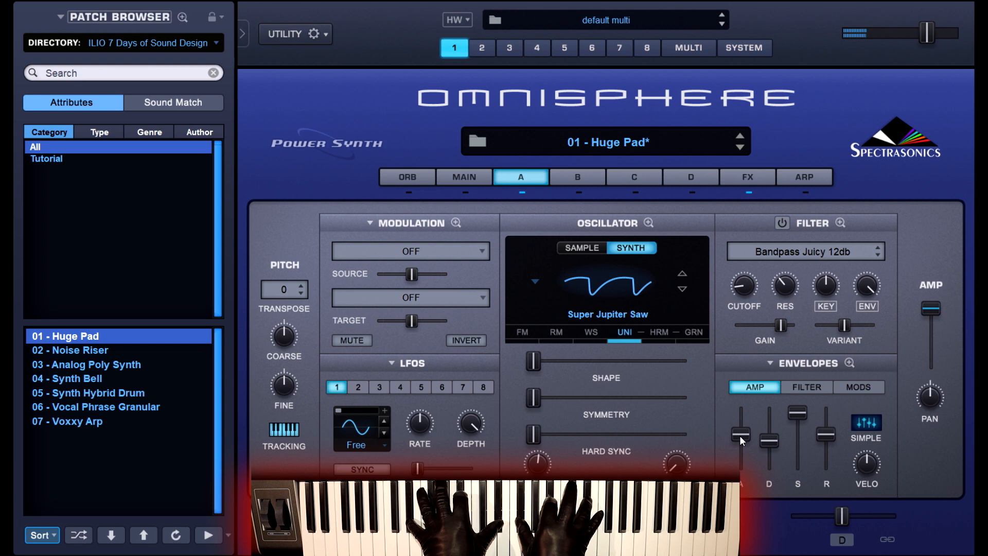
drag(739, 435, 739, 473)
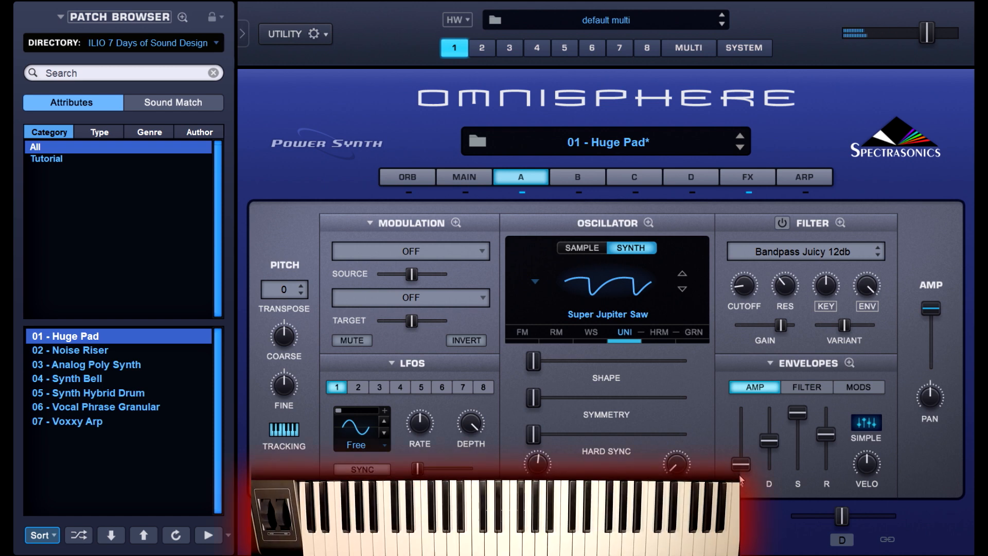
drag(827, 437, 833, 480)
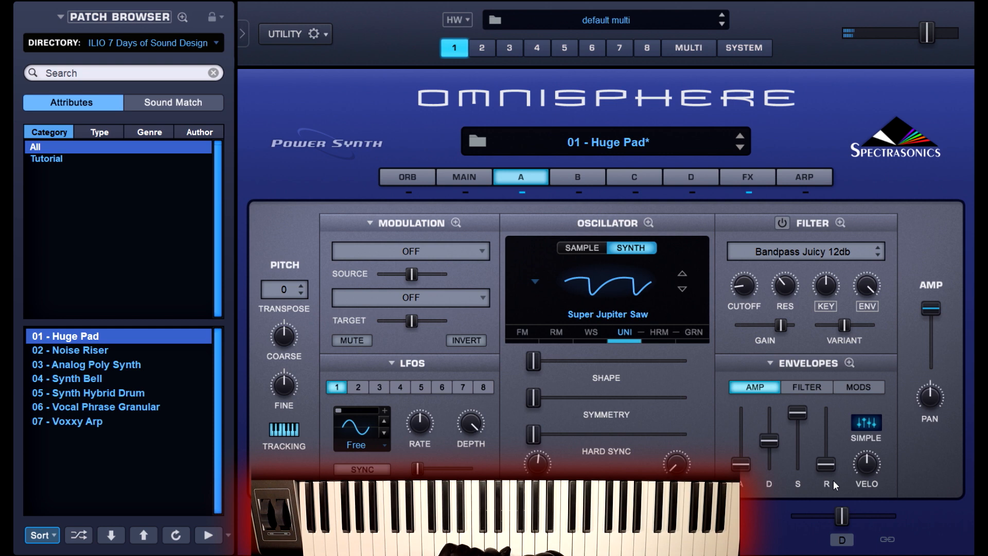
drag(742, 465, 745, 436)
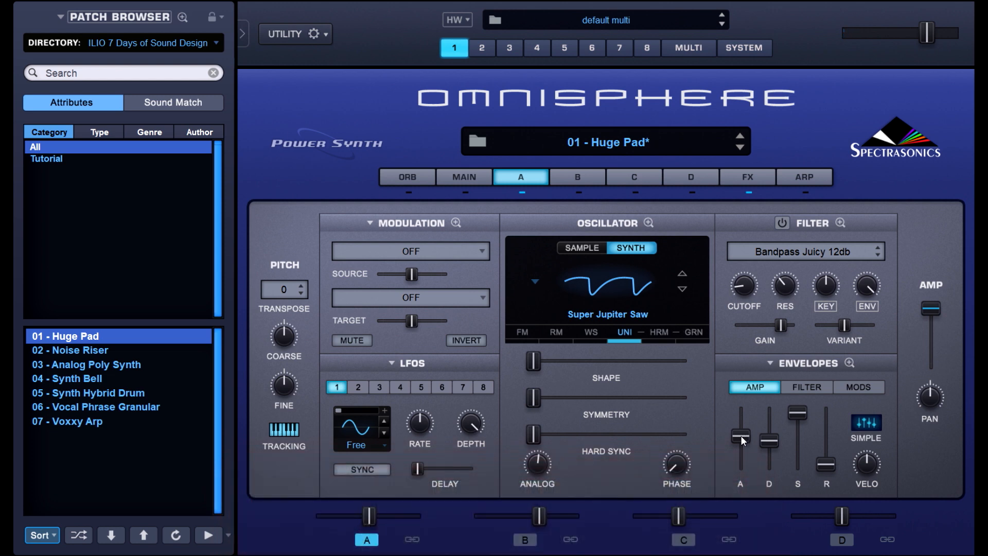
Review the amp envelopes of layers B, C and D, and enlarge layer D's envelope.
click(575, 178)
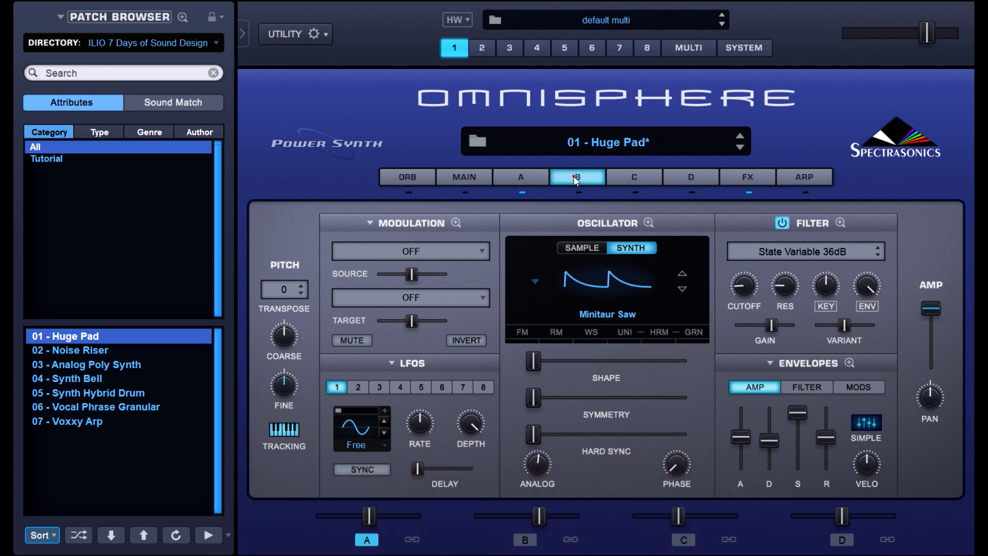
click(620, 177)
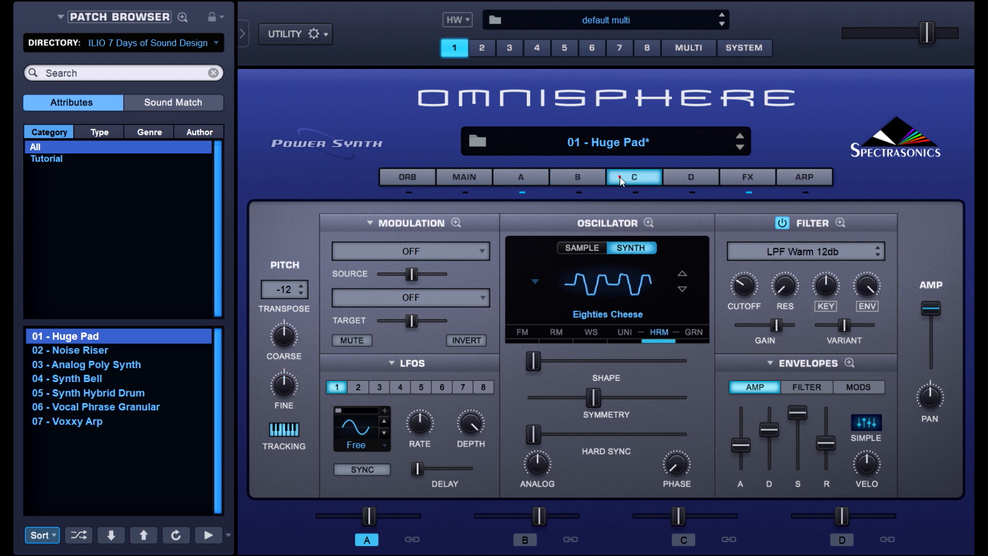
click(678, 178)
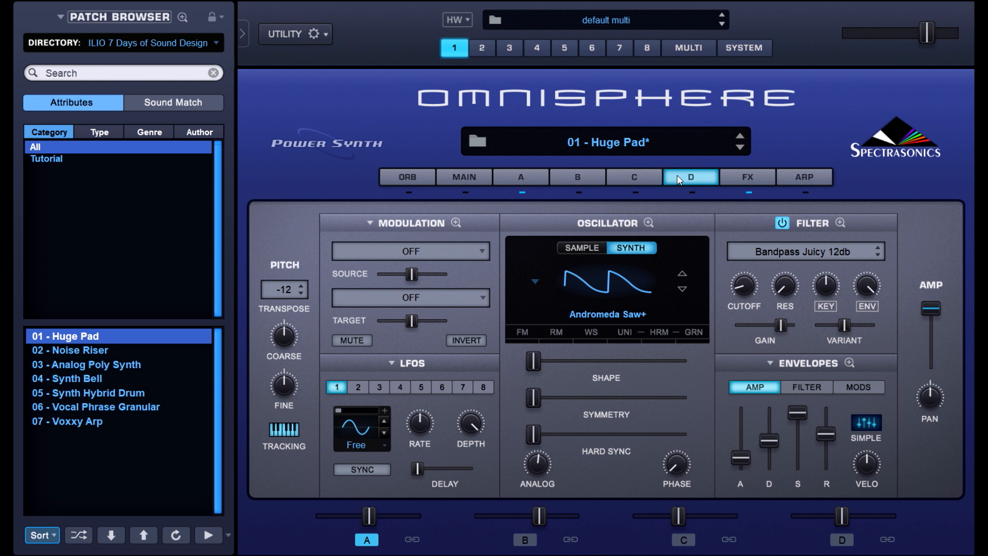
click(850, 362)
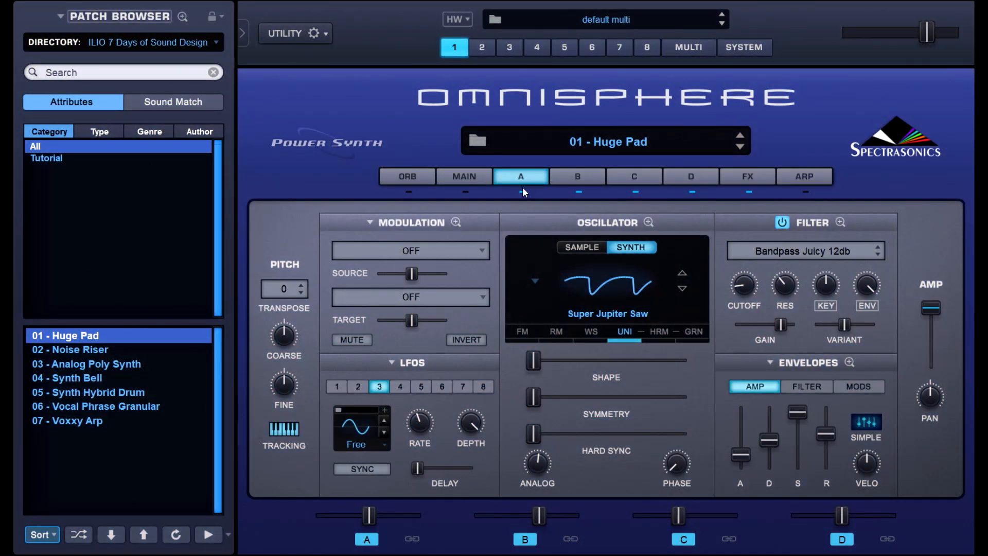
Switch off layers B, C and D so that only layer A plays.
click(577, 192)
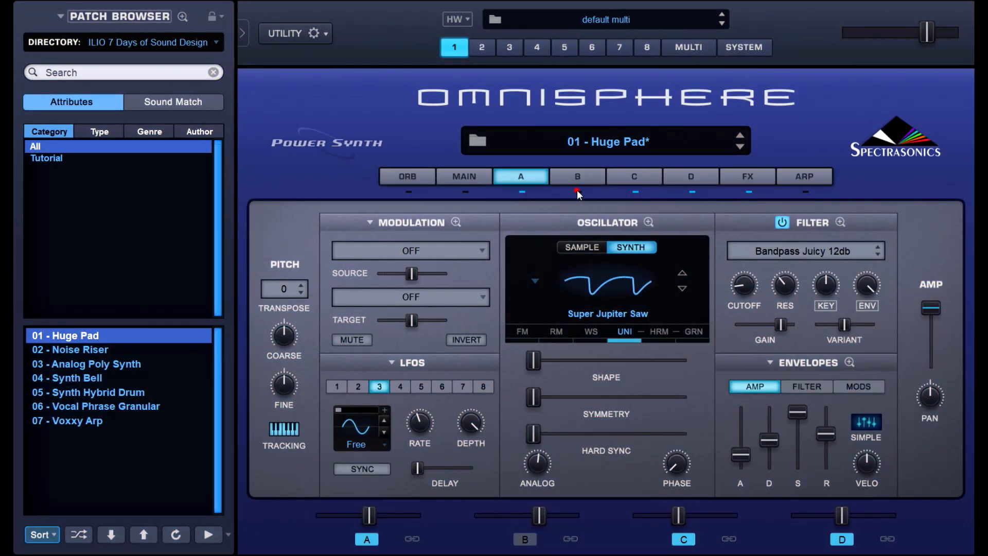
click(635, 192)
click(692, 193)
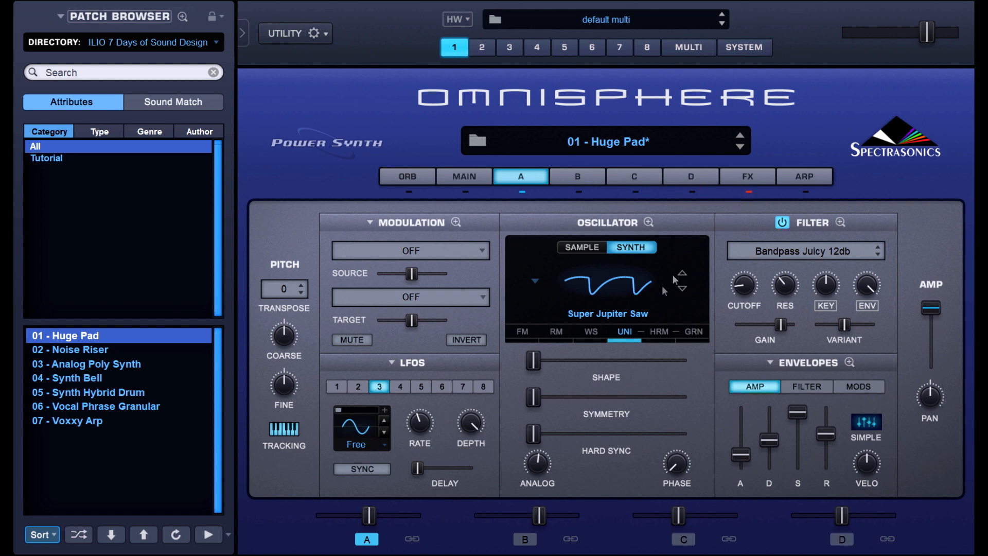
Toggle unison in layer A's enlarged oscillator settings and lower its depth and spread to minimum.
click(628, 342)
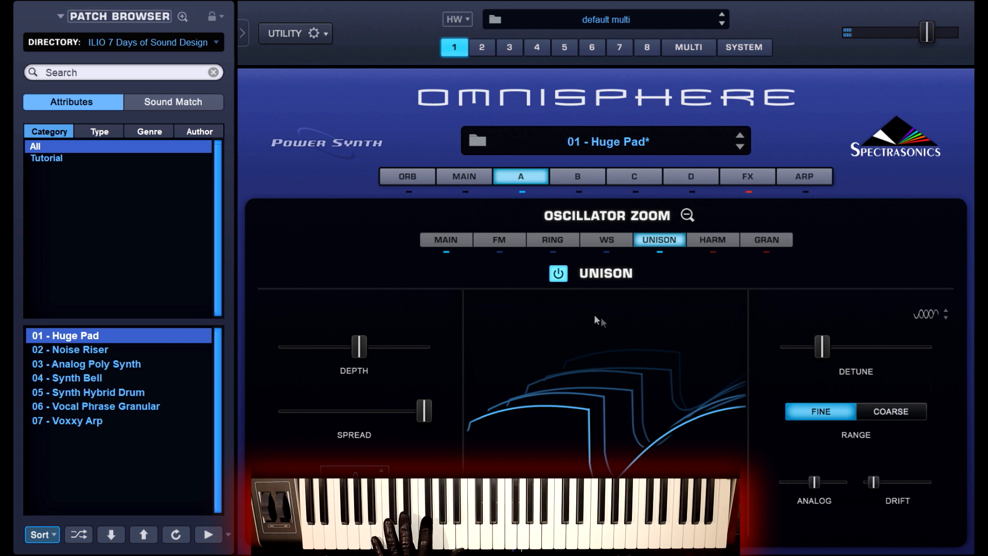
click(559, 273)
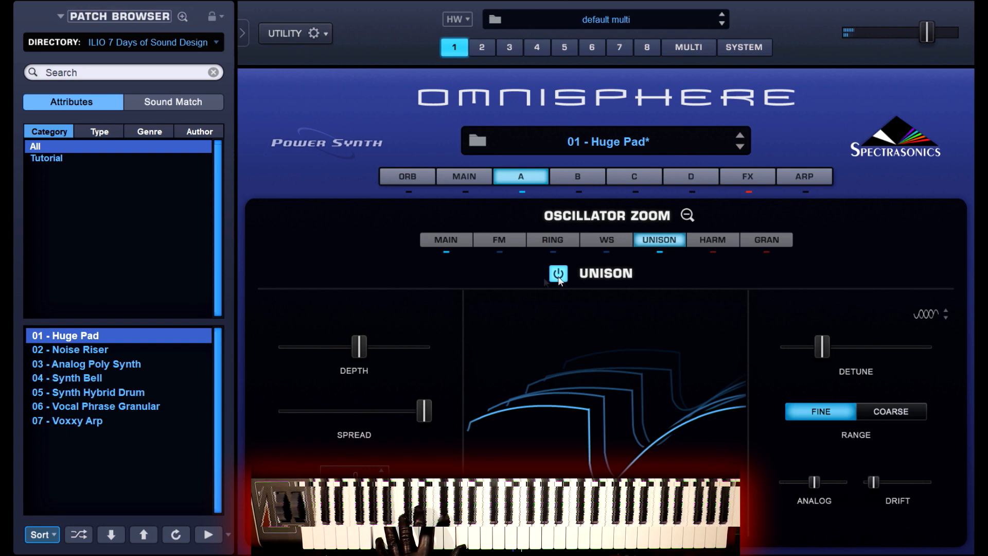
drag(361, 347, 284, 349)
drag(418, 411, 278, 408)
Reduce the unison detune slightly and try the Coarse range before returning to Fine.
mouse_move(823, 348)
mouse_down()
mouse_move(788, 348)
mouse_move(928, 353)
mouse_move(784, 351)
mouse_move(934, 353)
mouse_move(780, 357)
mouse_move(821, 350)
mouse_up()
click(888, 412)
click(793, 413)
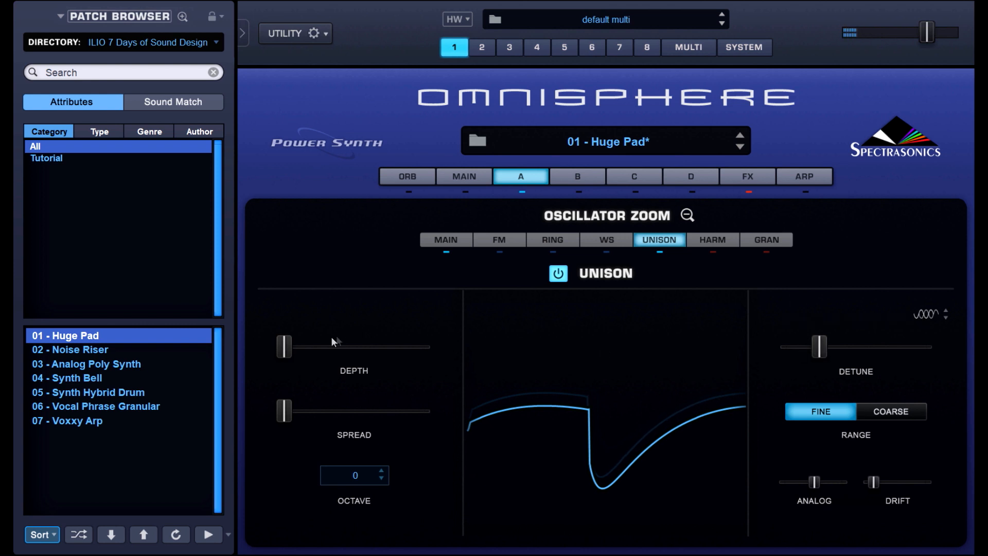
Raise the unison depth to about halfway and the spread to maximum, and try different unison octave values.
drag(287, 347, 353, 351)
drag(286, 411, 431, 403)
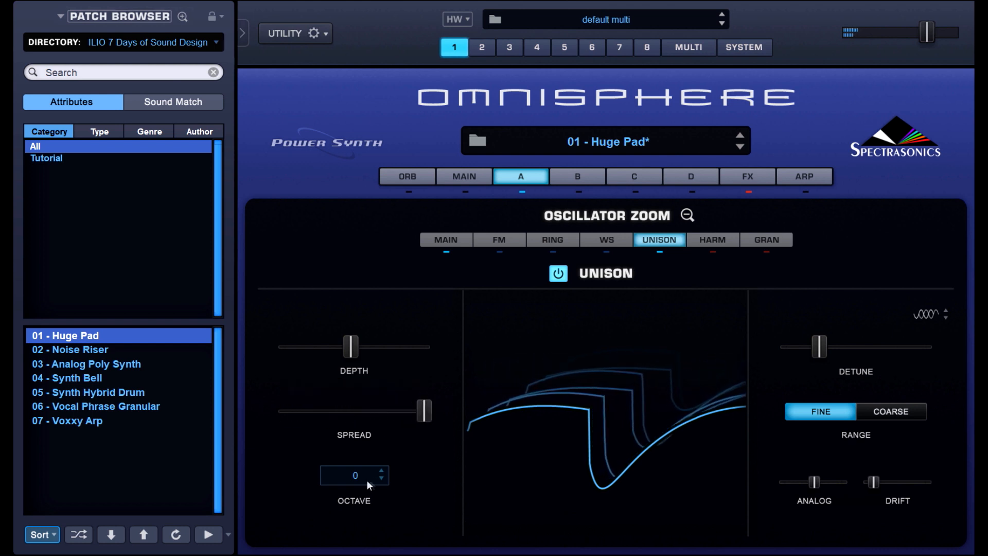
click(381, 470)
click(383, 477)
click(383, 477)
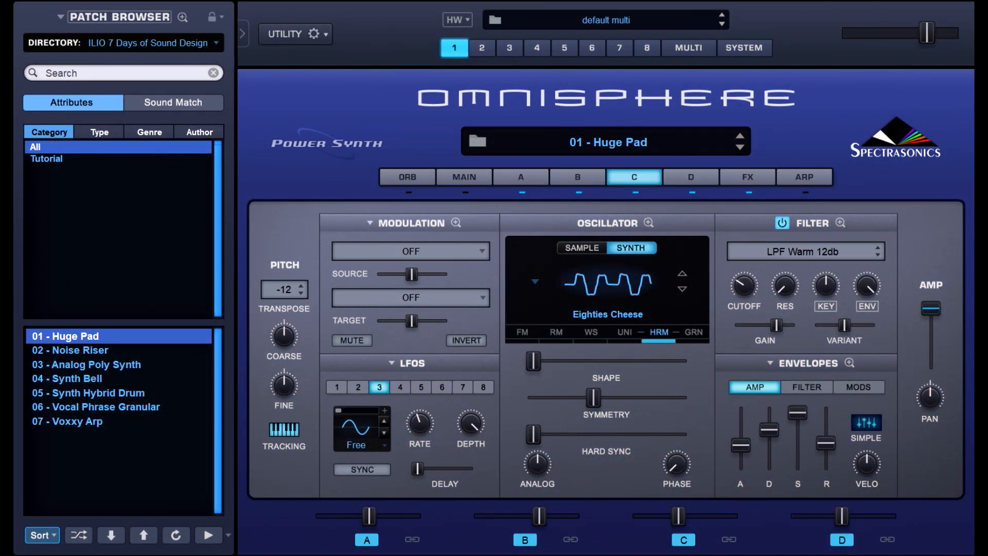
Switch off layers A, B and D, and compare layer C with Harmonia off and on.
click(522, 193)
click(578, 193)
click(693, 193)
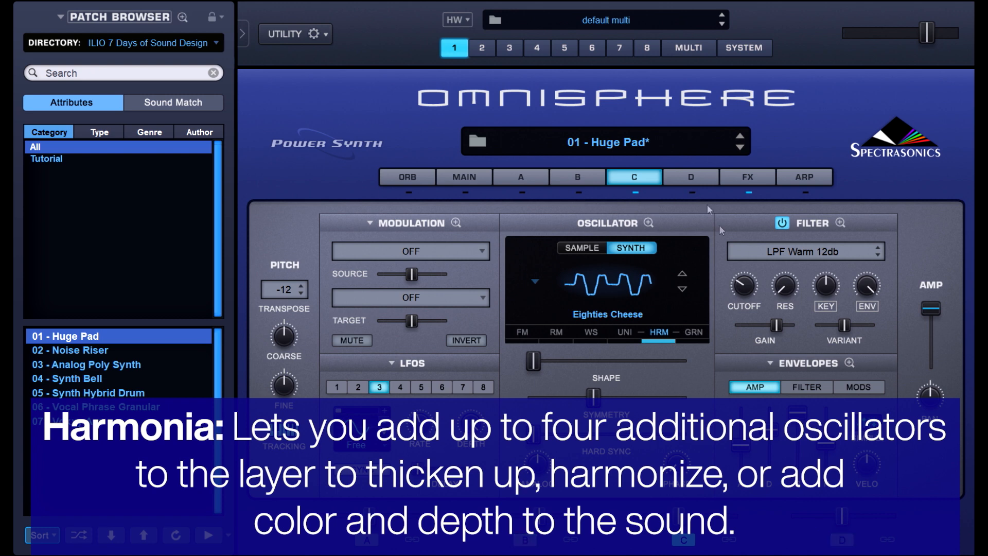
click(660, 332)
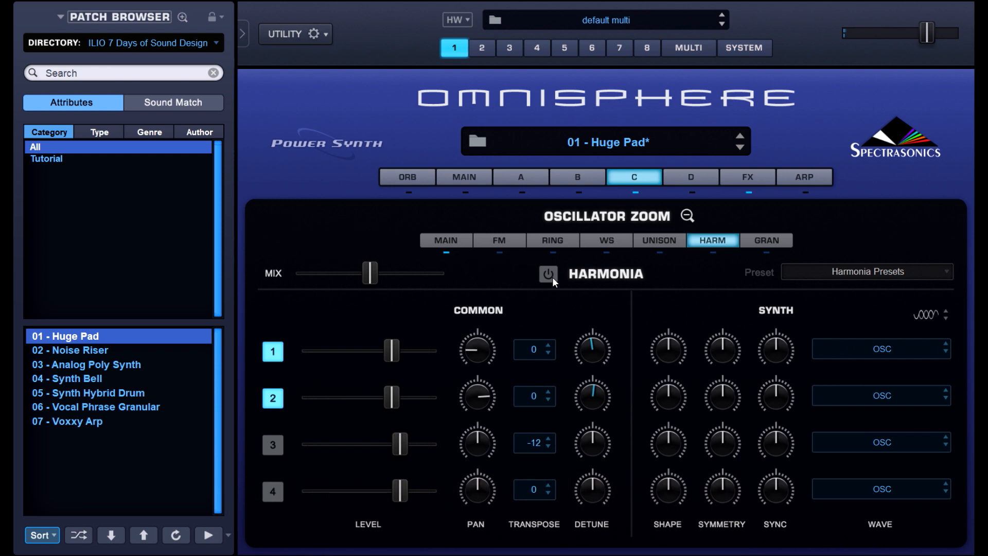
click(552, 277)
Show the LFO3 modulation routed to the detune of Harmonia oscillator 1.
right_click(597, 354)
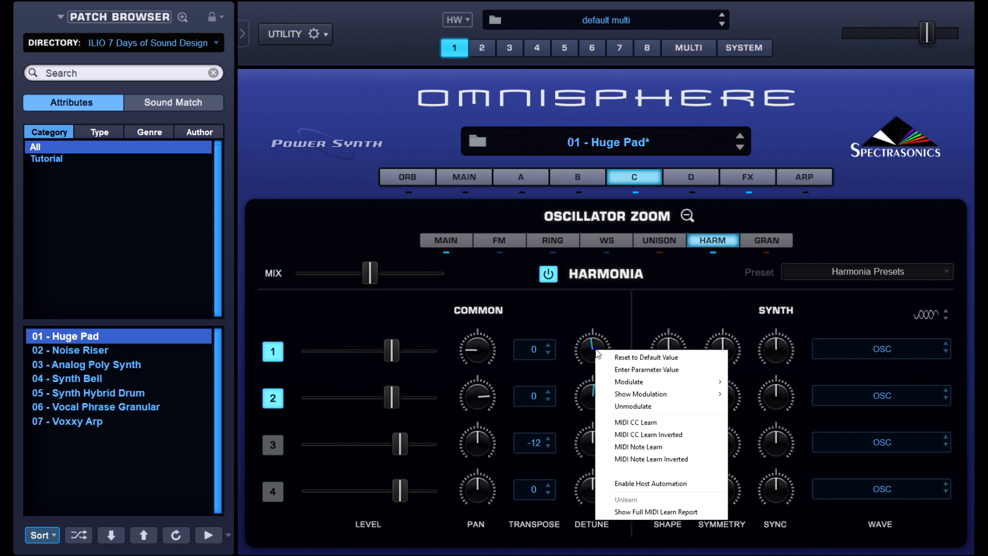
mouse_move(669, 395)
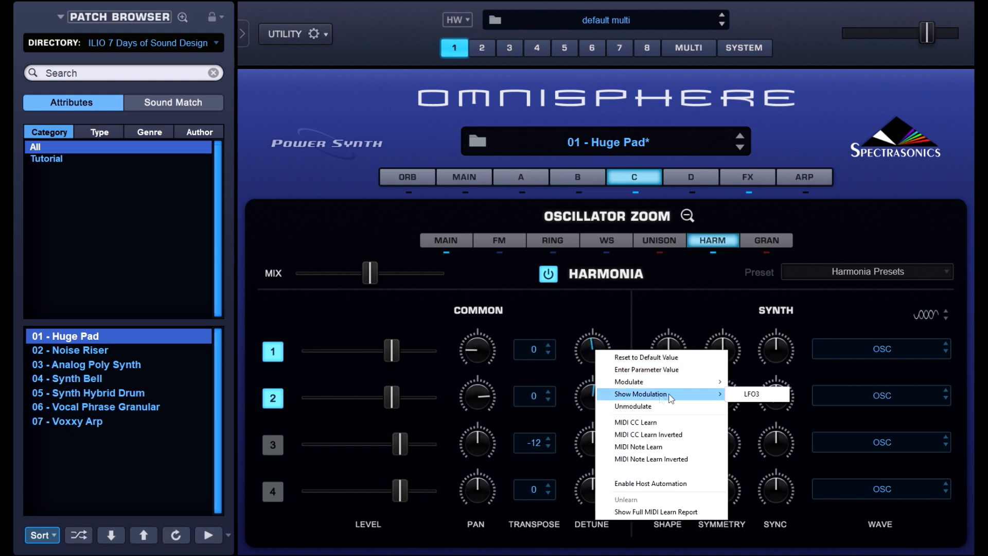
click(751, 394)
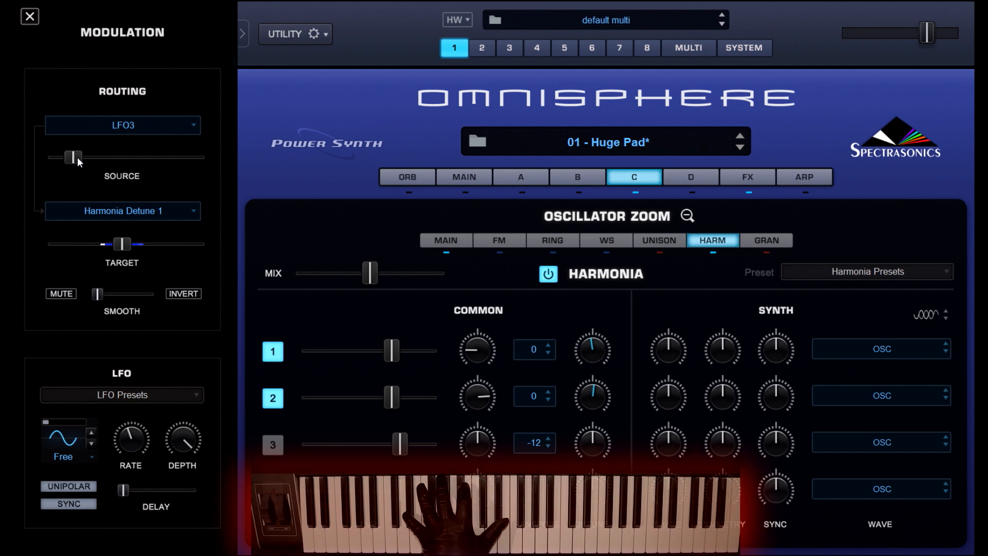
Try raising the LFO3 modulation of Harmonia Detune 1 to about 0.466, lower it again, and point out the waves of oscillators 1 and 2.
drag(78, 157, 125, 159)
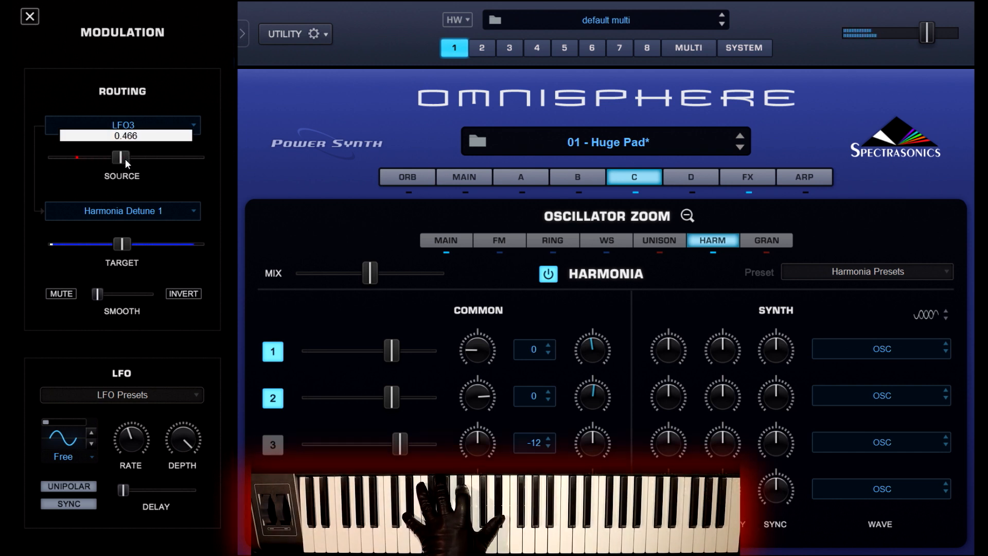
drag(110, 159, 81, 162)
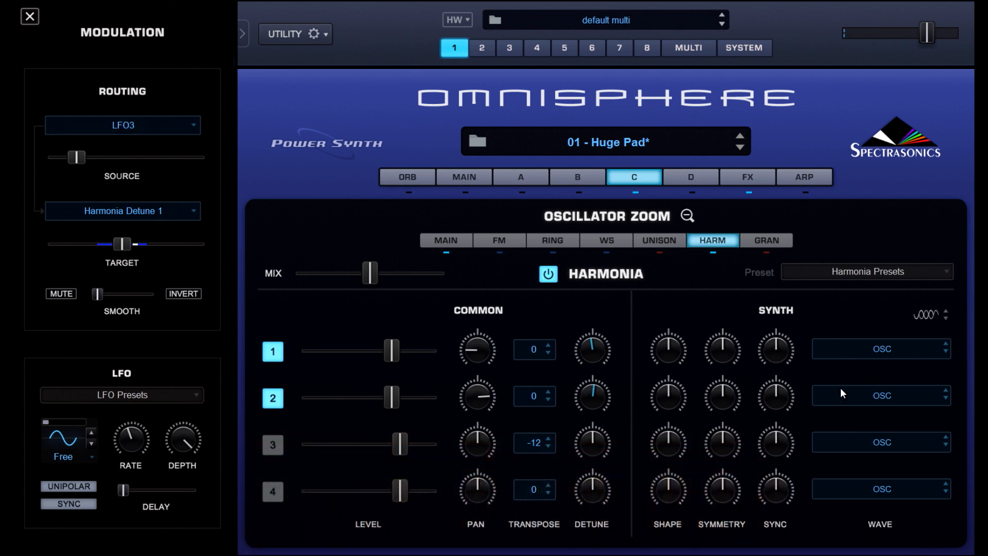
click(946, 352)
click(946, 399)
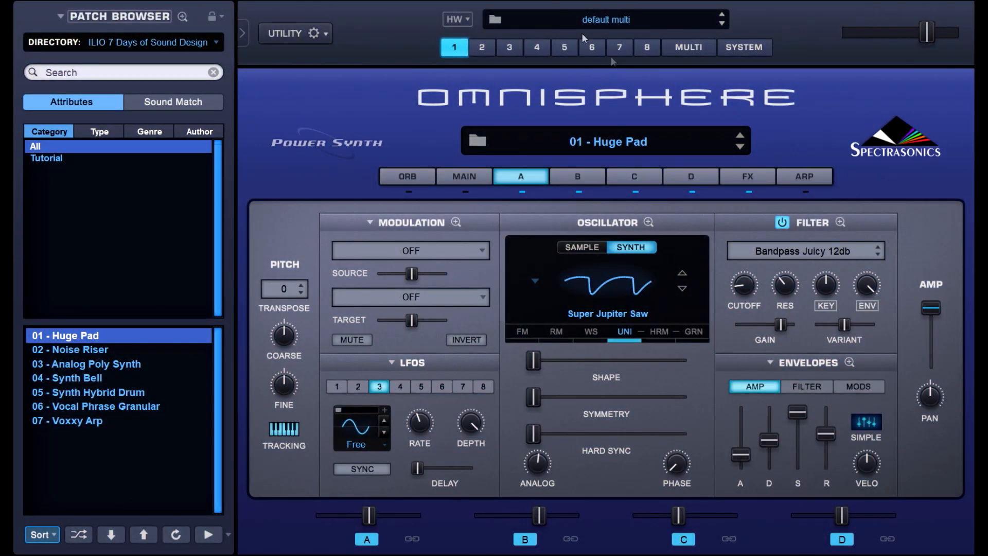
Show the common effects rack of the patch and compare the sound with all effects bypassed and active.
click(735, 178)
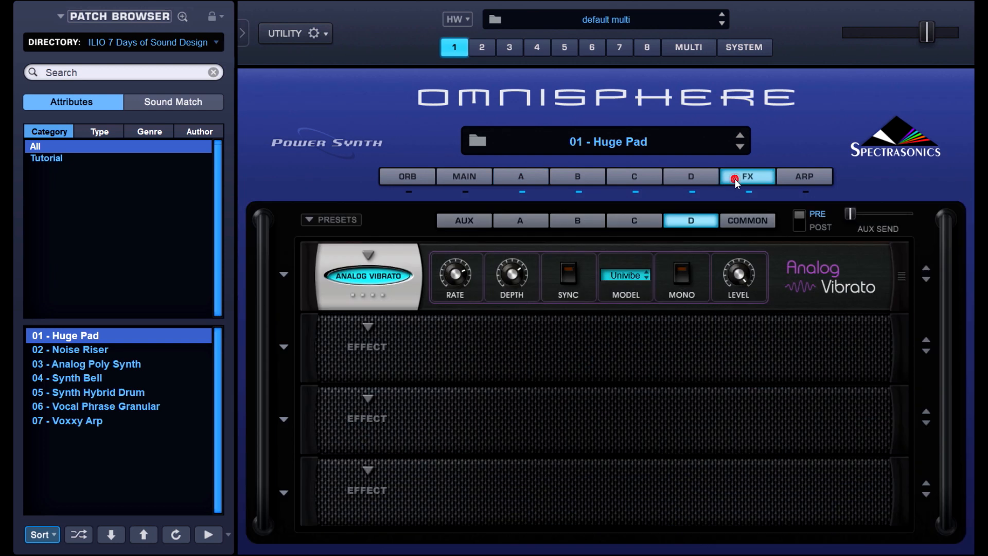
click(736, 223)
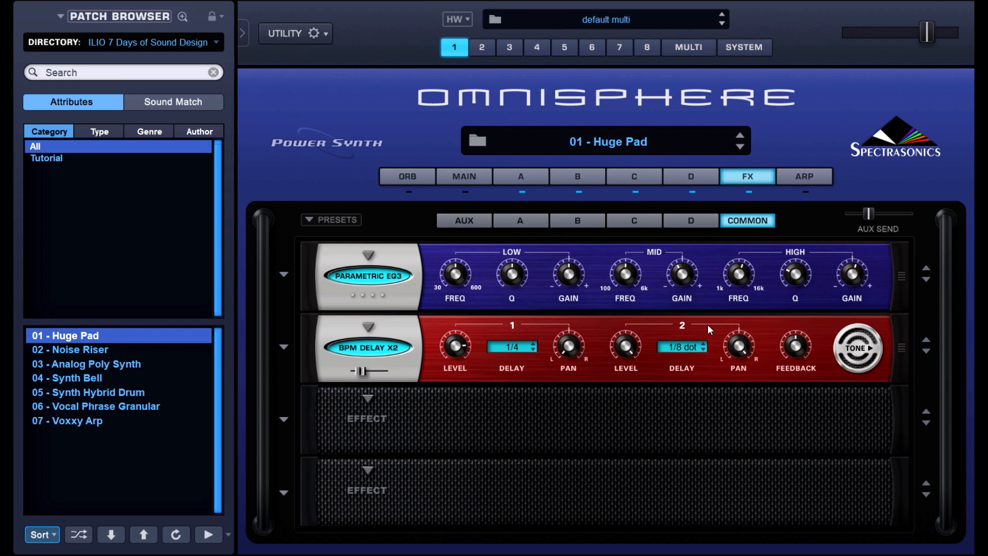
click(749, 193)
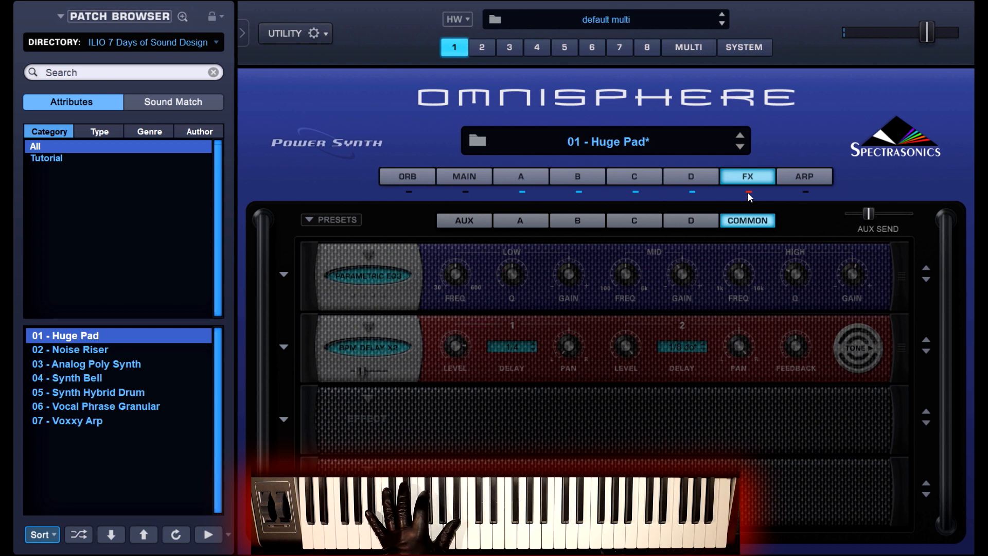
click(749, 192)
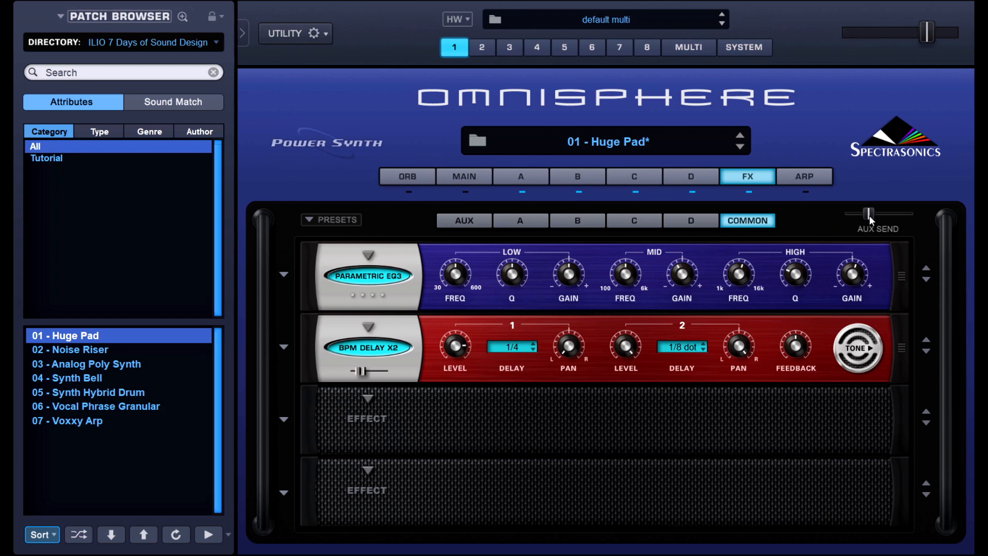
Look through the aux effects rack and the individual effects racks of layers A, B, C and D.
click(465, 220)
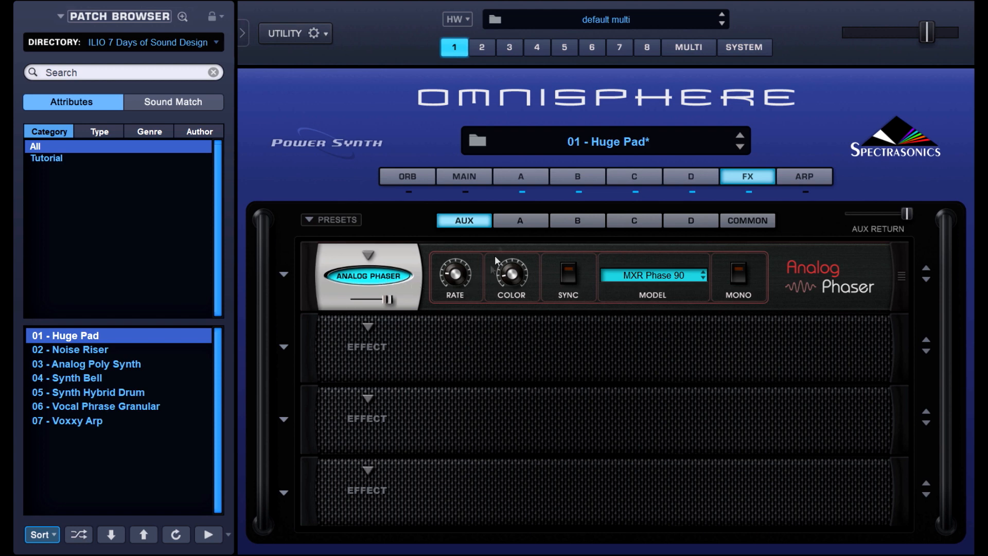
click(509, 220)
click(565, 223)
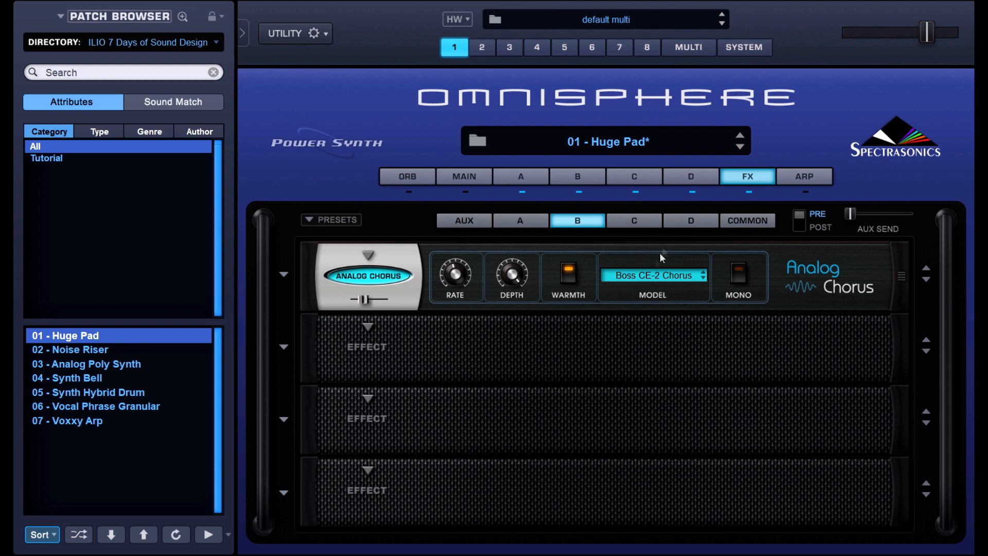
click(658, 222)
click(681, 223)
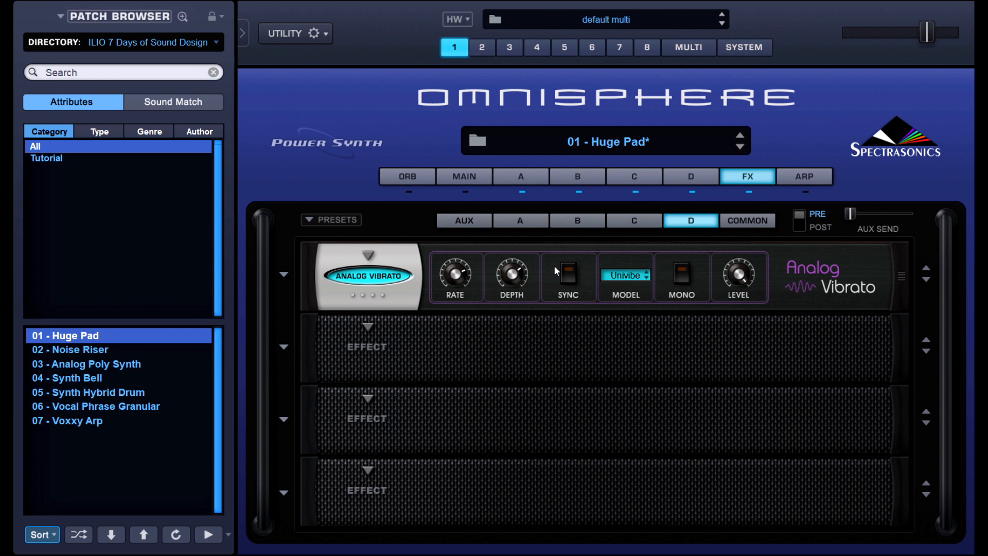
Isolate layer D by switching off the other layers, then try its Analog Vibrato rate at about 1.5 Hz and raise it again.
click(522, 192)
click(577, 192)
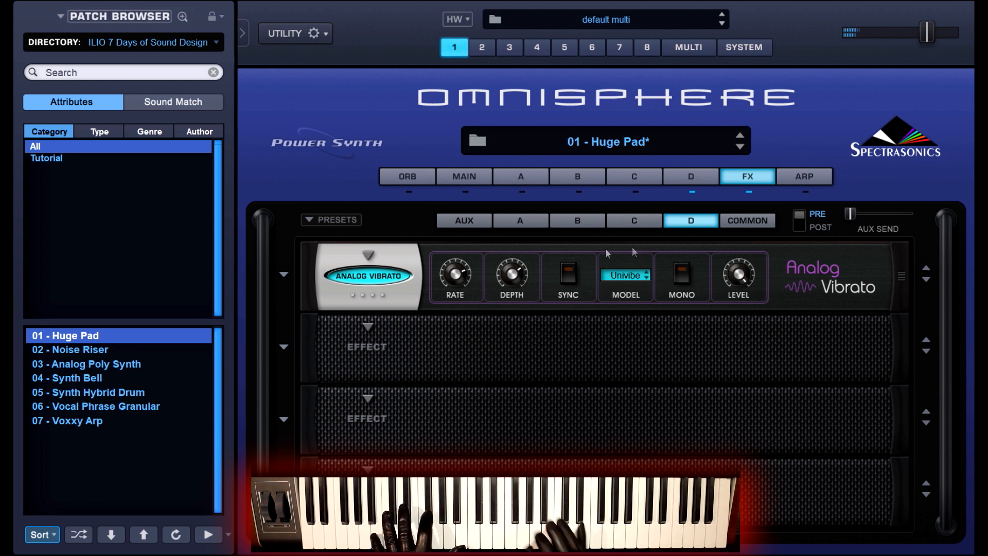
drag(460, 275, 462, 296)
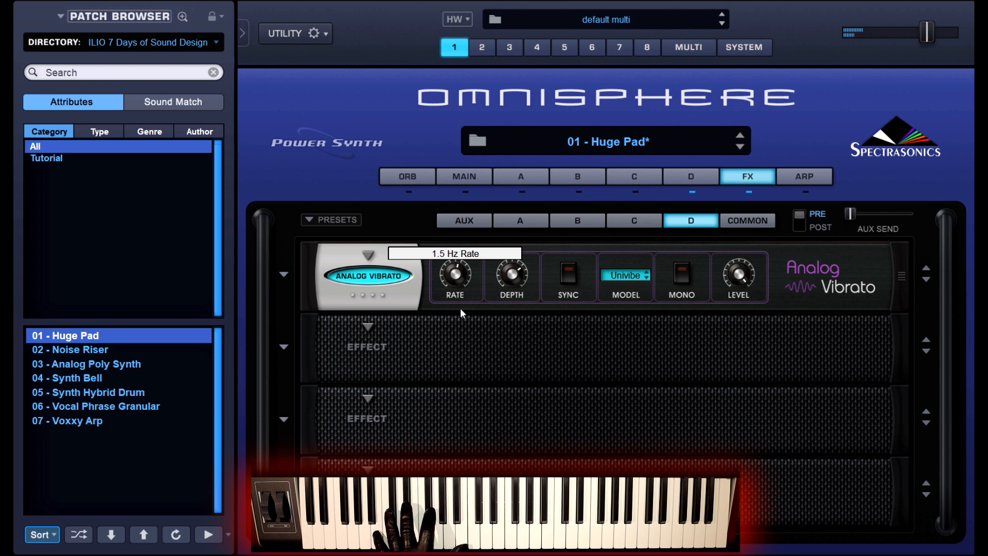
drag(459, 357, 470, 250)
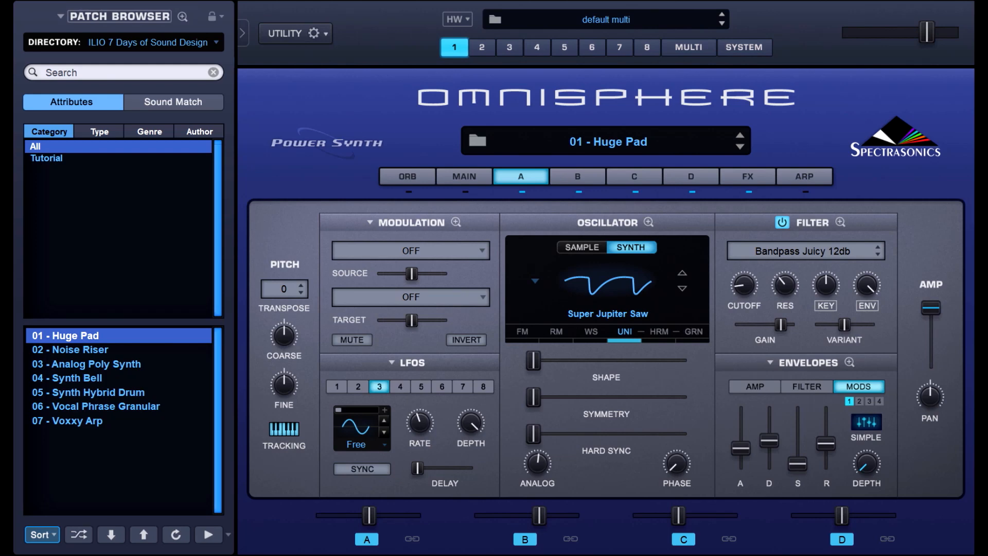
Show the full modulation matrix and compare the routings that are active for layers A, B, C and D.
click(460, 219)
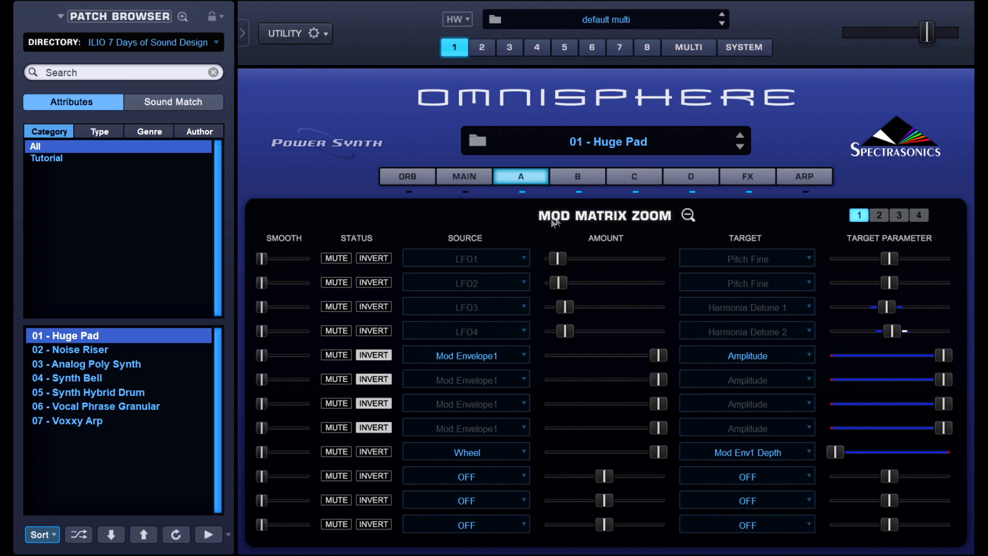
click(569, 177)
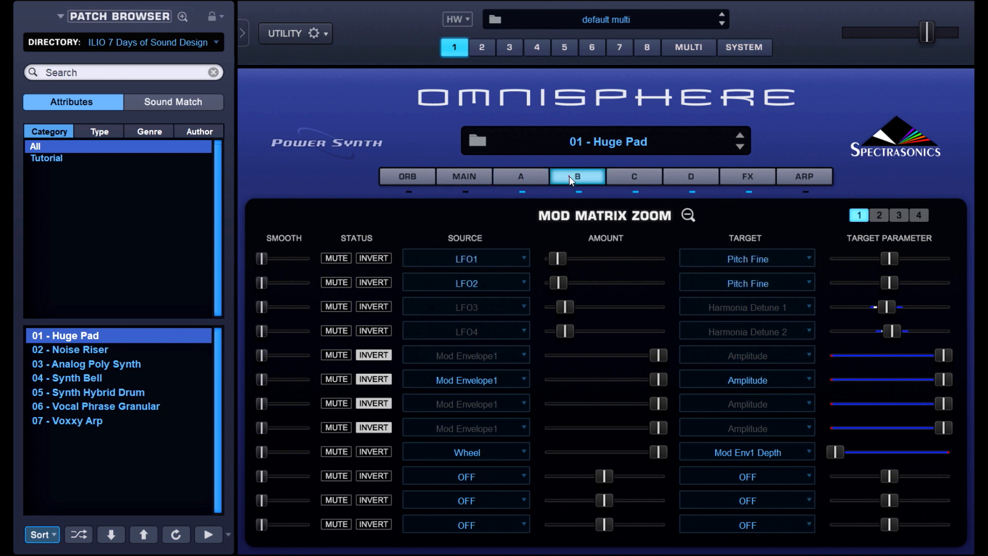
click(625, 180)
click(681, 181)
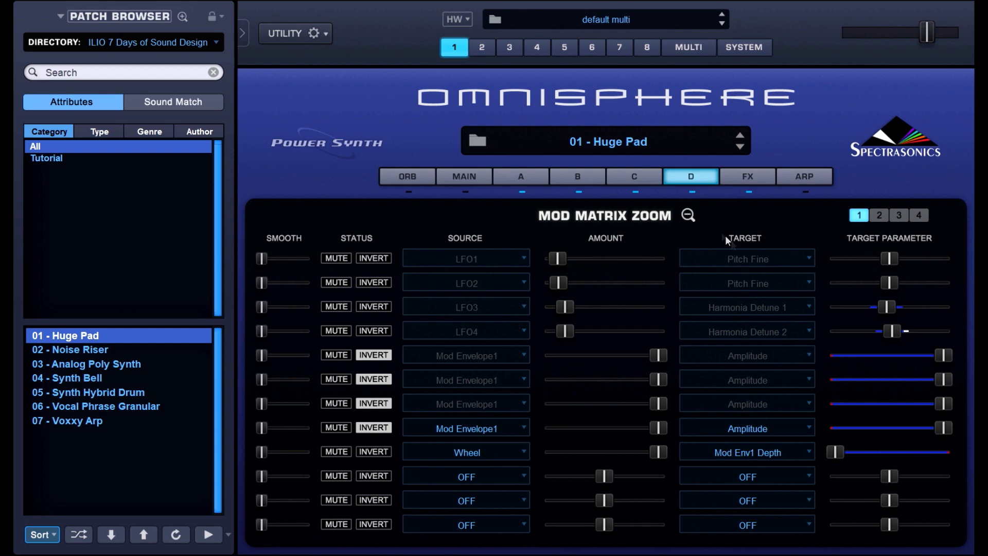
Examine layer D's Mod 1 envelope in the enlarged view and return to the full modulation matrix.
click(687, 215)
click(849, 362)
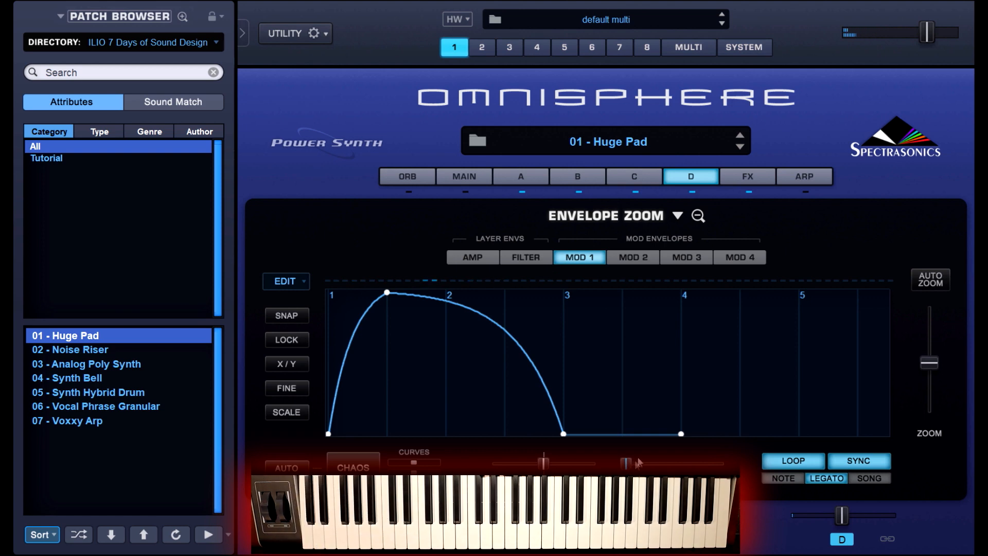
click(698, 216)
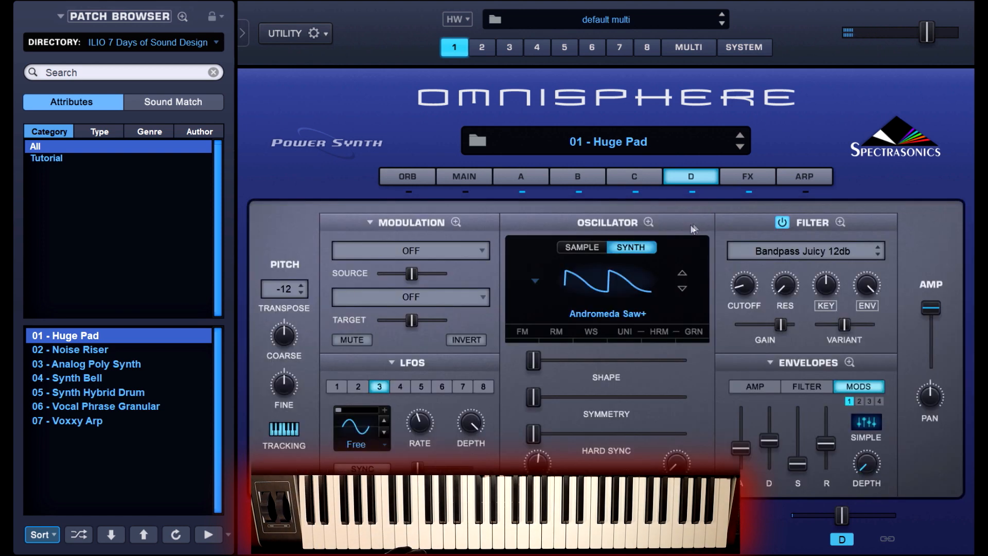
click(456, 222)
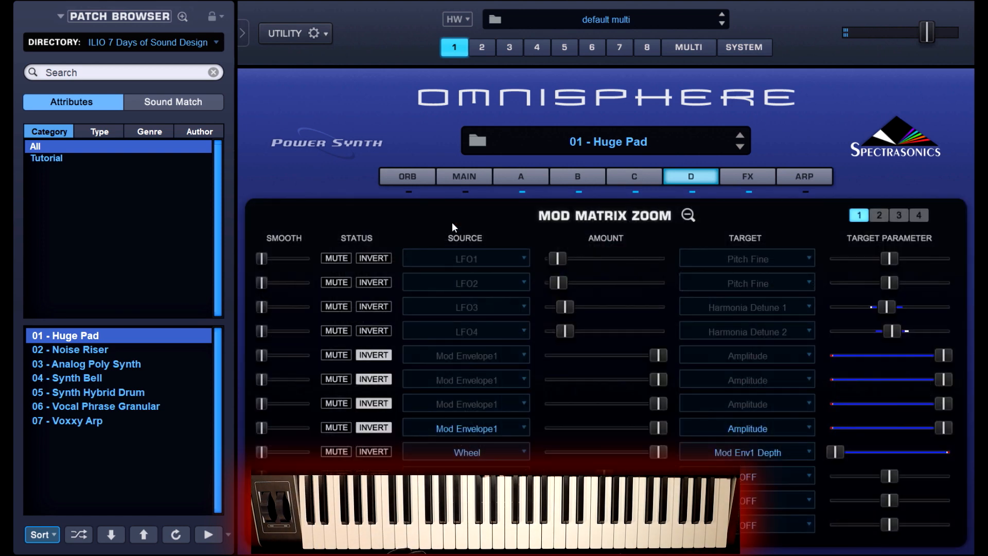